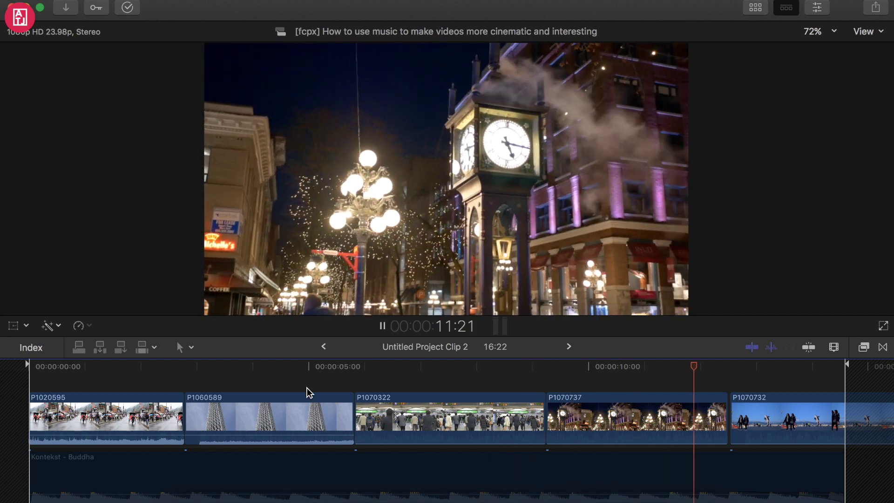
# Select clip P1070732 and stop playback of the project timeline.
pyautogui.click(757, 420)
pyautogui.moveTo(758, 420); pyautogui.dragTo(757, 401)
pyautogui.hscroll(3, 757, 401)
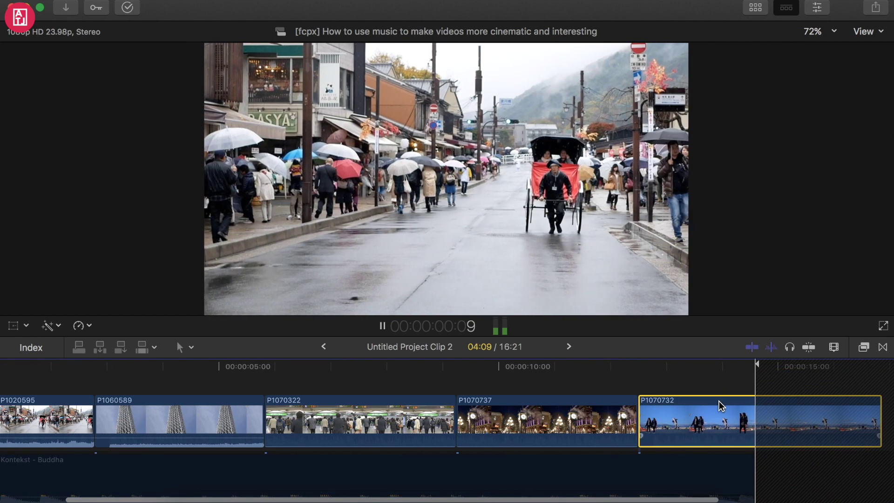
pyautogui.hscroll(-2, 666, 420)
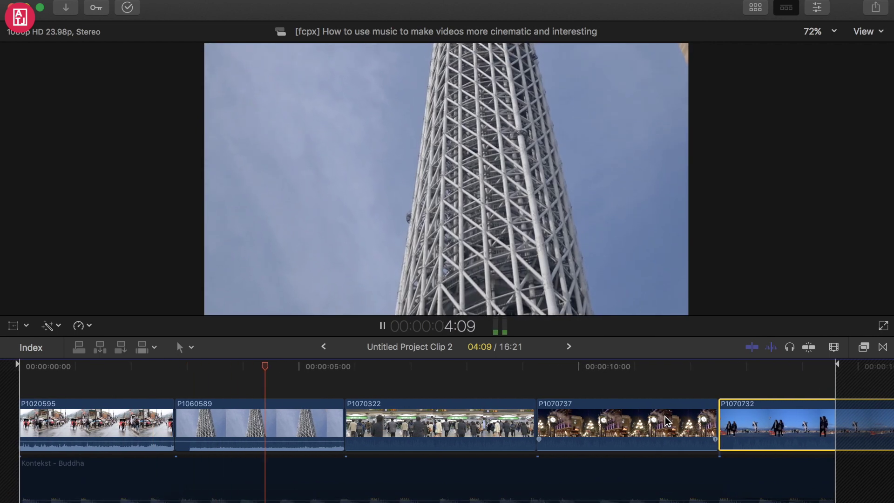
pyautogui.click(383, 325)
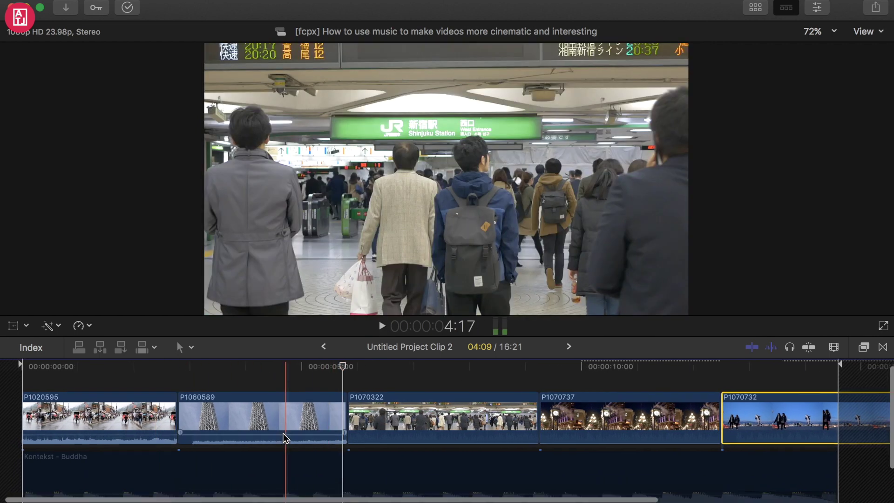
pyautogui.scroll(-2, 248, 448)
pyautogui.rightClick(228, 449)
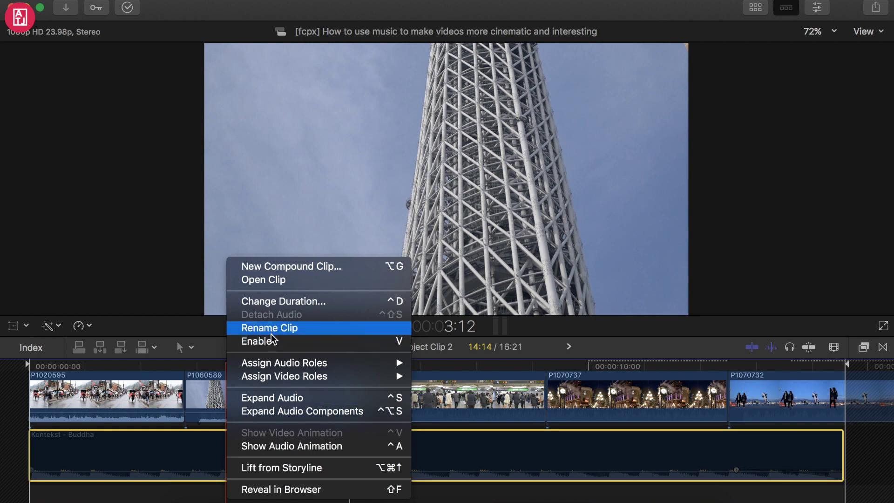
# Enable the Kontekst - Buddha music clip, then deselect it.
pyautogui.click(258, 341)
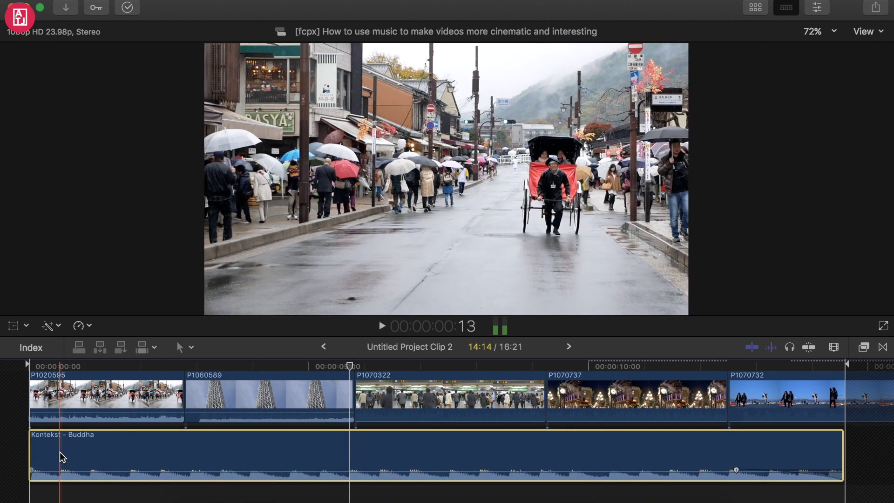
pyautogui.scroll(2, 61, 479)
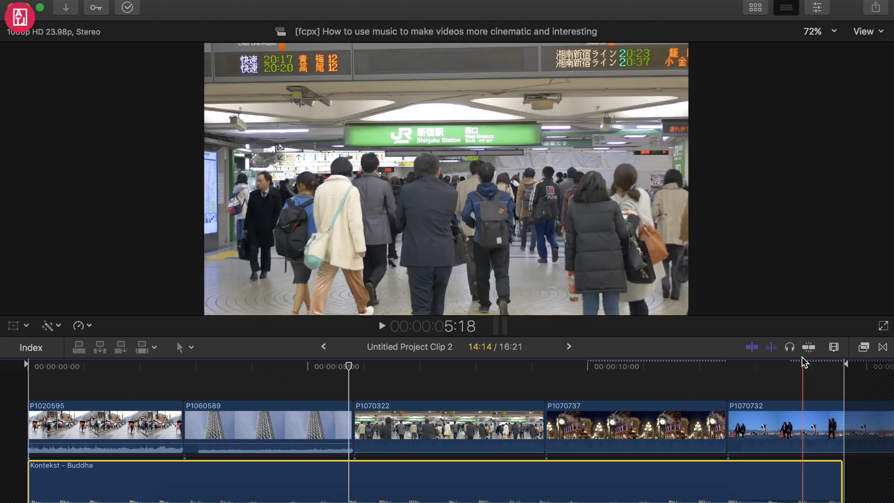
pyautogui.scroll(-2, 721, 458)
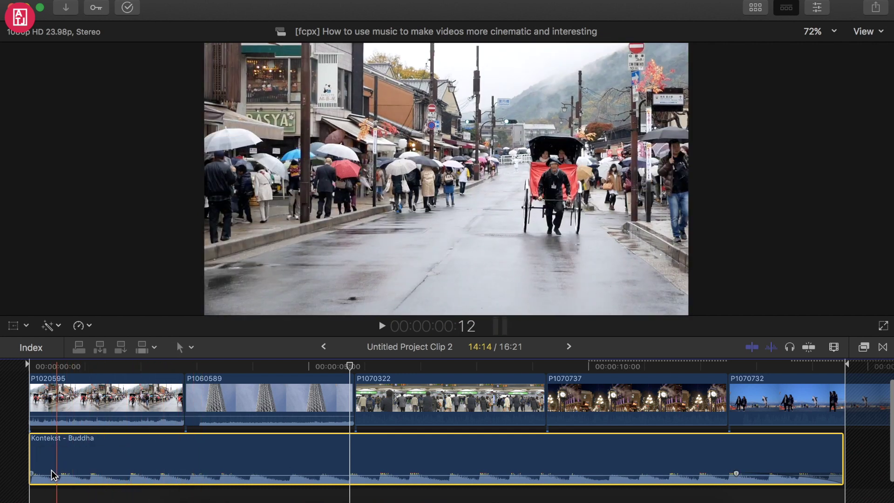
pyautogui.click(50, 497)
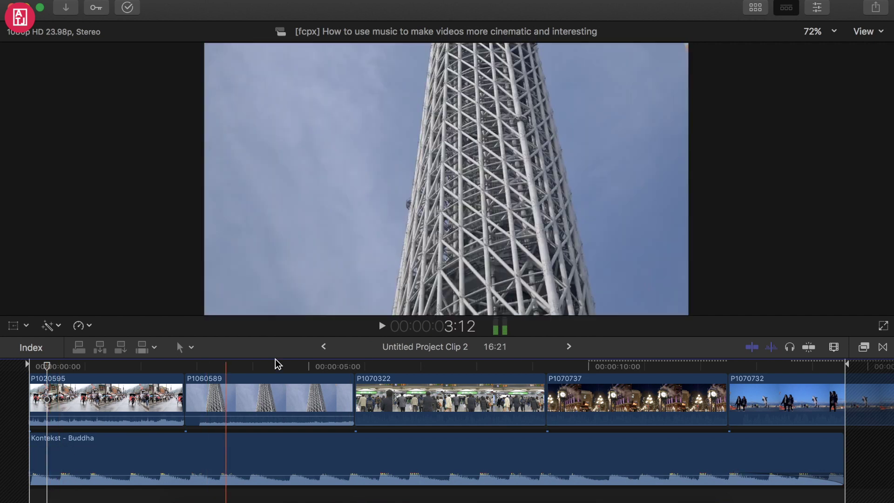
pyautogui.click(379, 327)
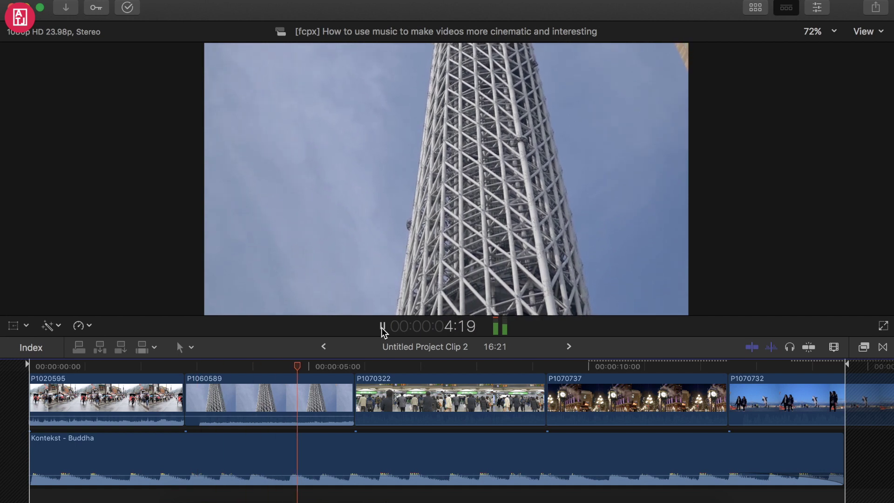
pyautogui.click(381, 326)
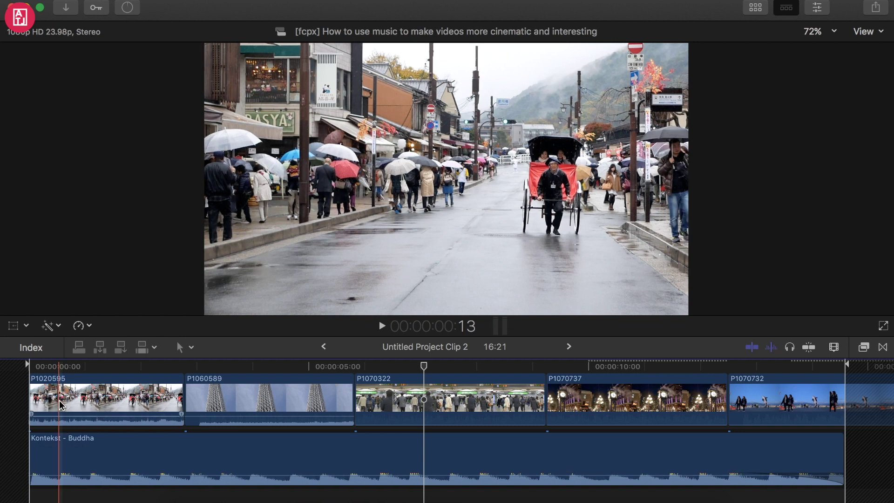
pyautogui.press('XF86AudioRaiseVolume')
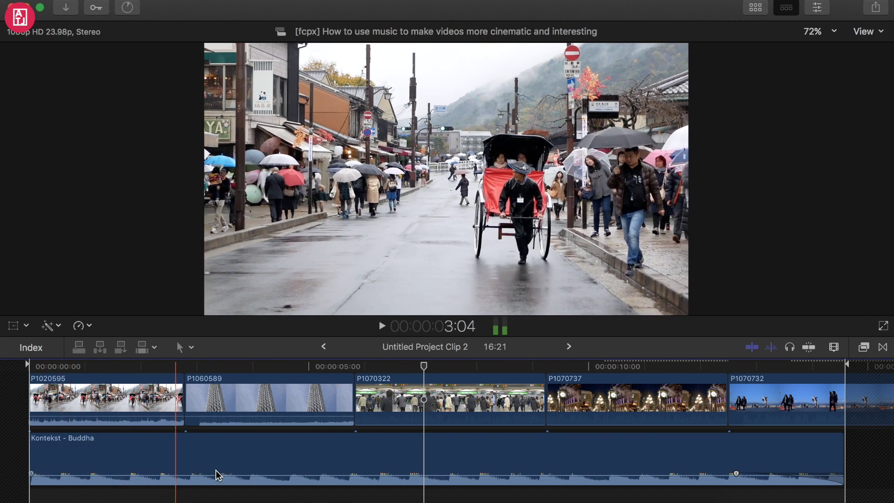
# Undo the trim to restore P1020595 to full length, and make the timeline taller.
pyautogui.press('super+z')
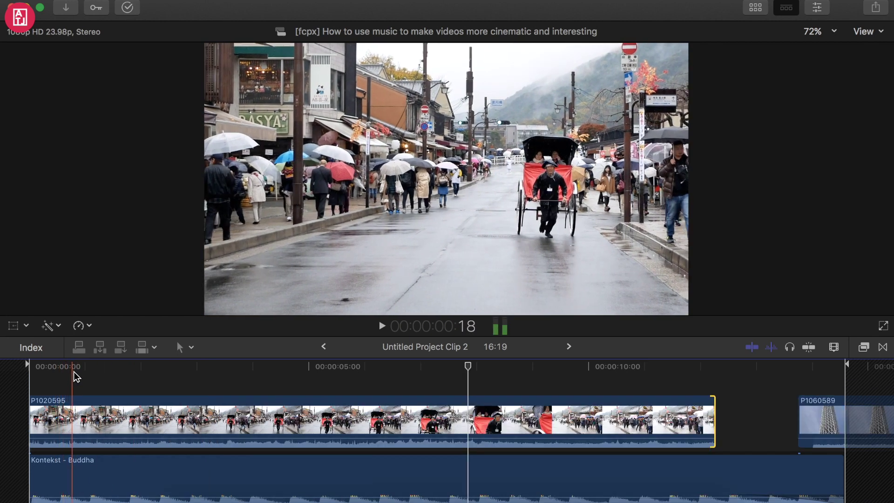
pyautogui.moveTo(111, 335); pyautogui.dragTo(113, 291)
pyautogui.scroll(2, 66, 356)
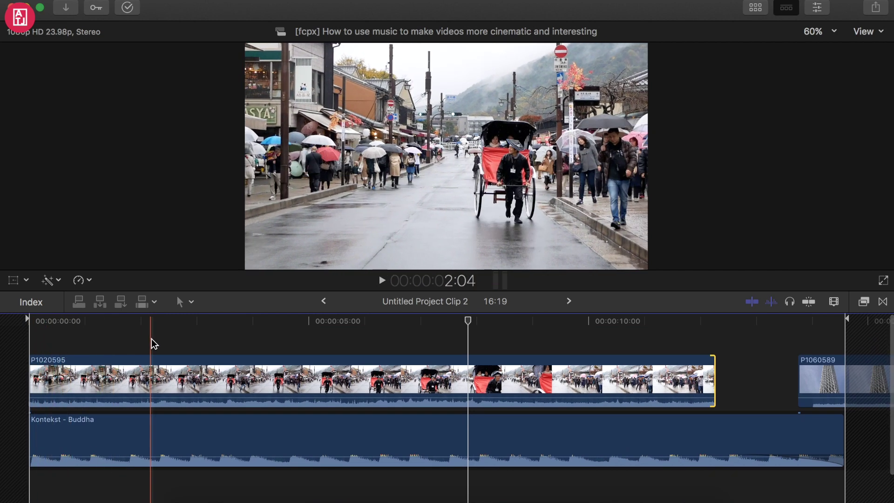
# Blade rickshaw clip P1020595 at four beat points, then return to the Select tool.
pyautogui.click(149, 375)
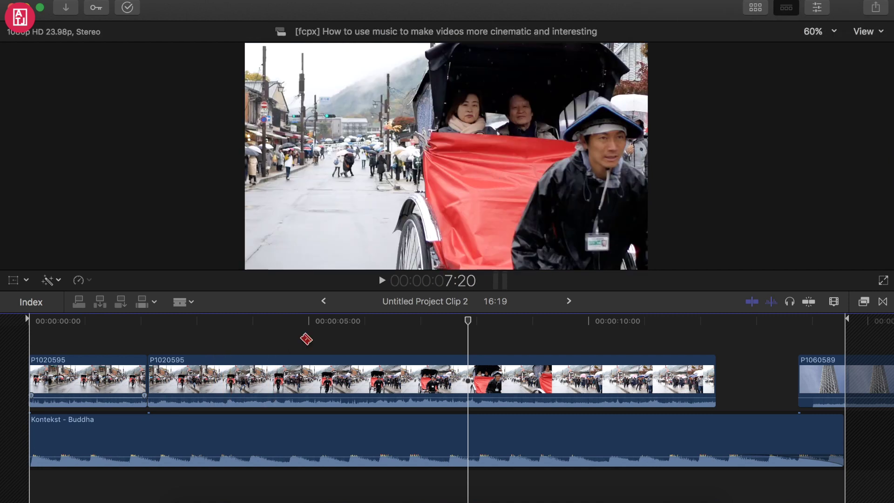
pyautogui.click(285, 377)
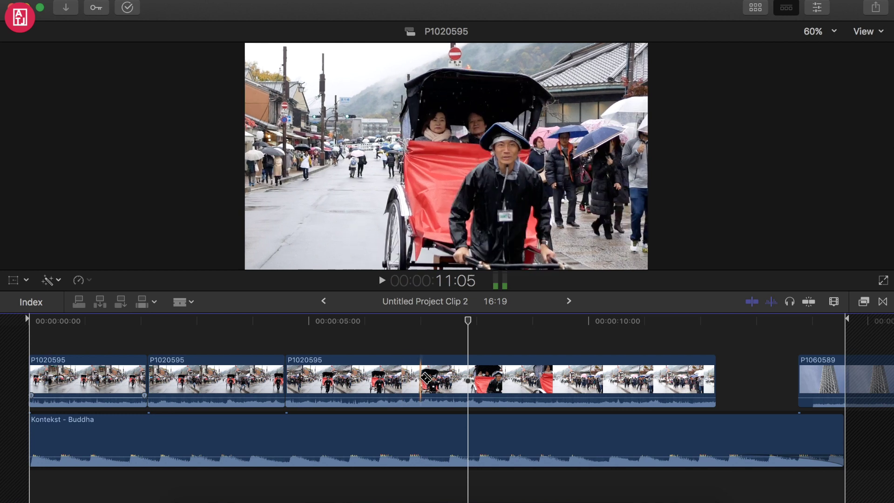
pyautogui.click(421, 378)
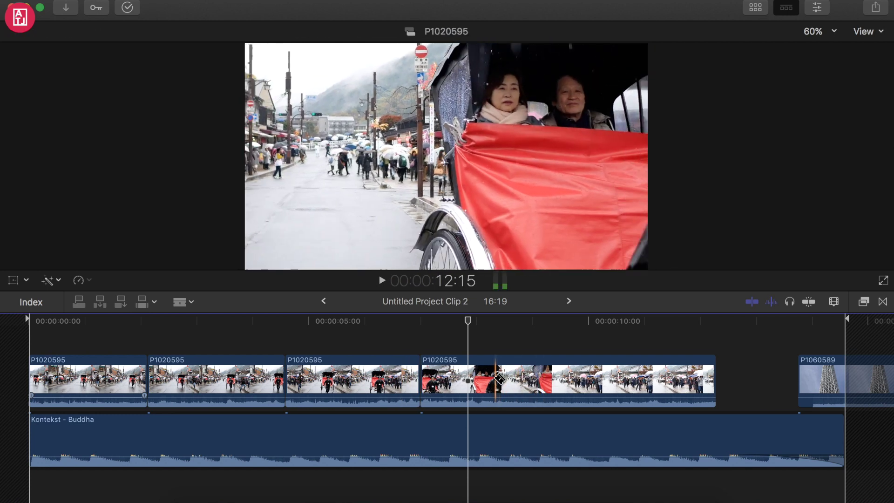
pyautogui.click(467, 376)
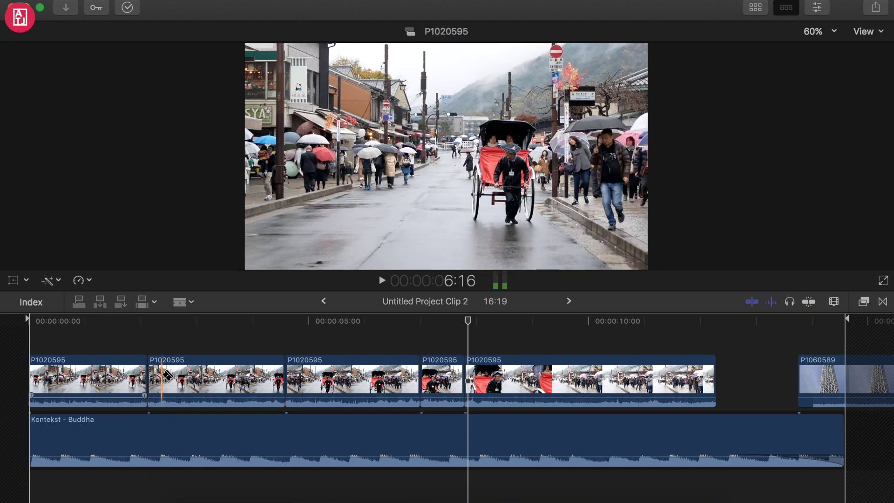
pyautogui.press('a')
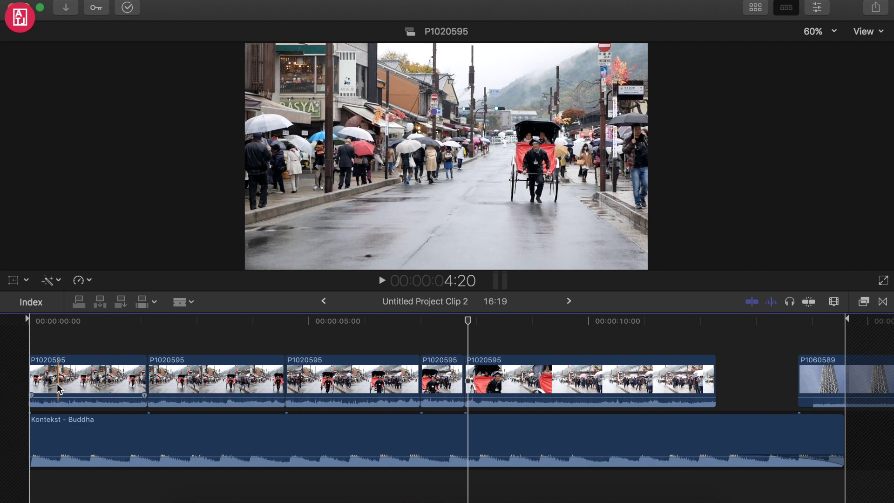
pyautogui.press('a')
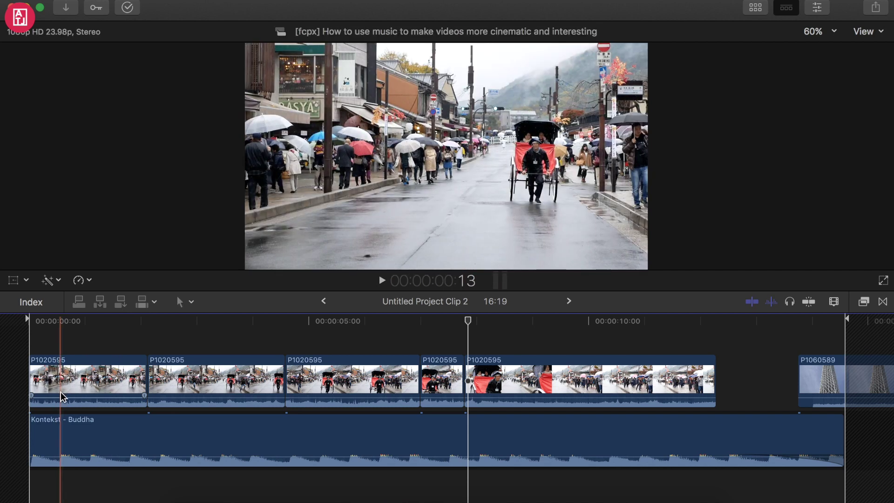
# Cut the first rickshaw piece on the beat, delete the leftover, and close the gap.
pyautogui.press('b')
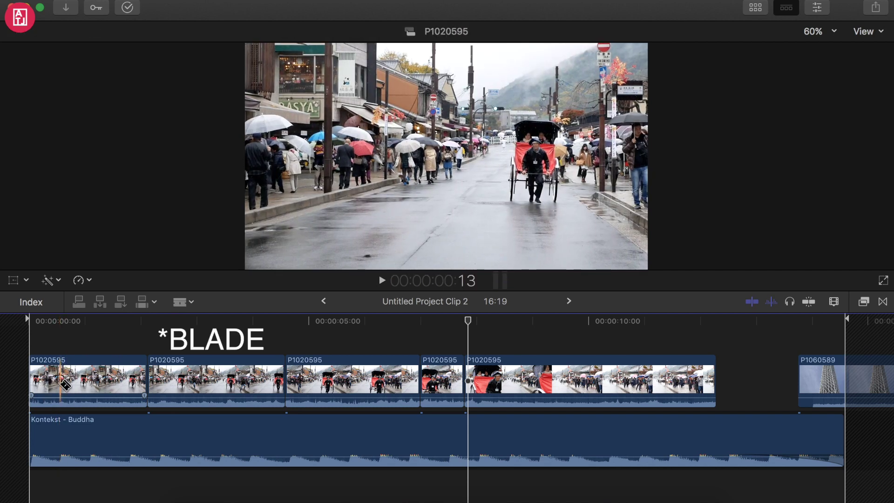
pyautogui.click(60, 381)
pyautogui.press('a')
pyautogui.click(85, 387)
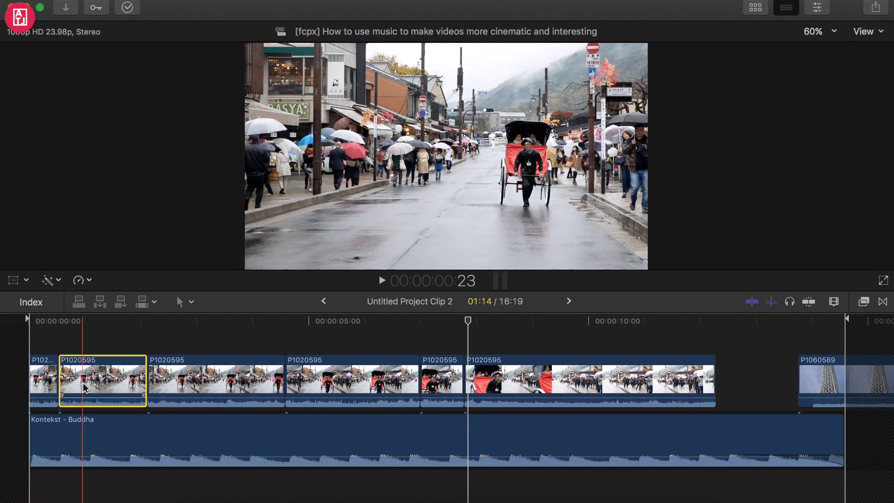
pyautogui.press('Delete')
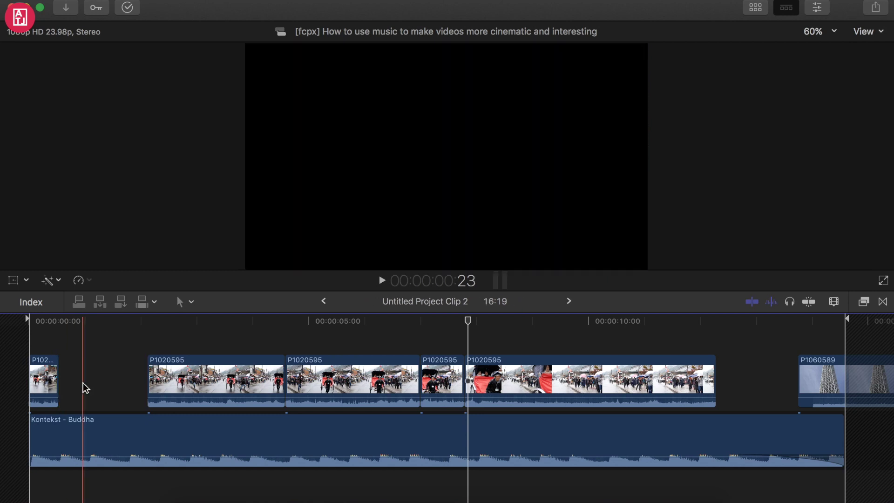
pyautogui.moveTo(180, 379); pyautogui.dragTo(91, 382)
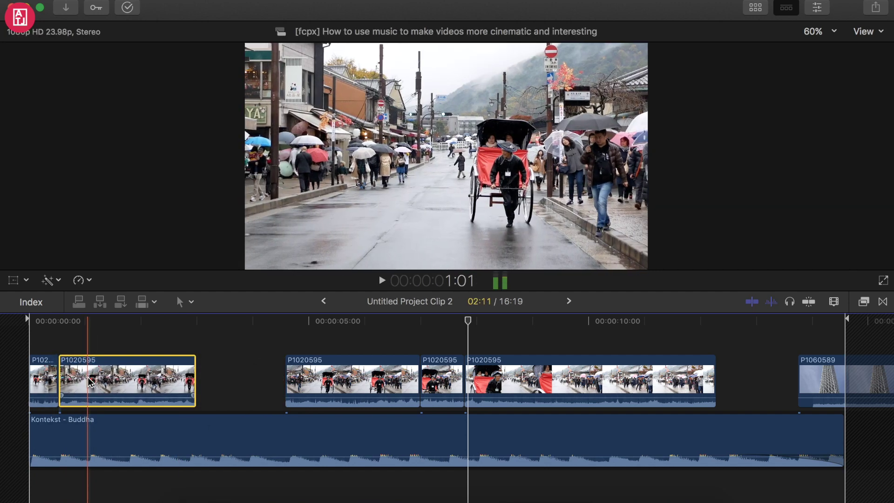
# Cut the second rickshaw piece on the beat, delete the remainder, and slide the next clip in.
pyautogui.press('p')
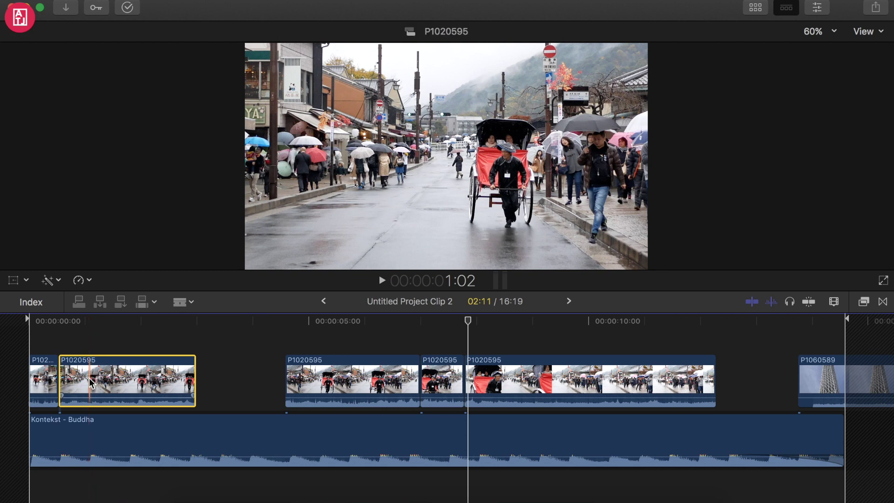
pyautogui.press('b')
pyautogui.click(89, 381)
pyautogui.press('a')
pyautogui.click(112, 383)
pyautogui.press('Delete')
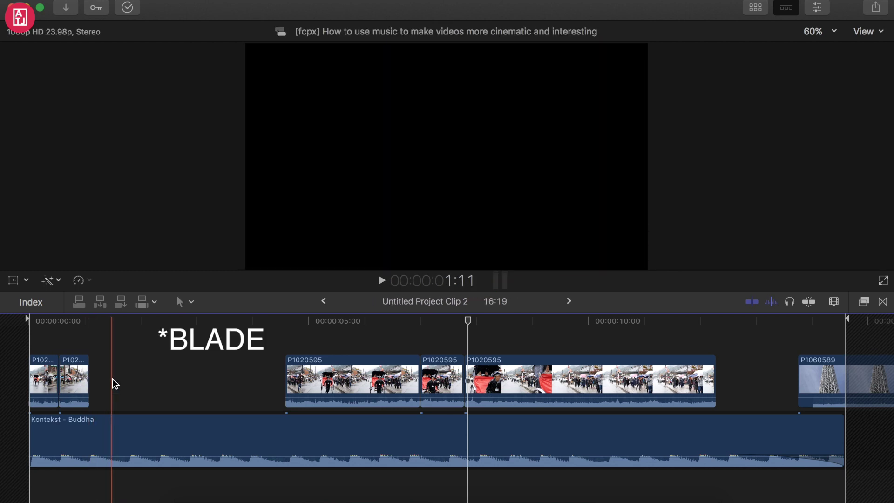
pyautogui.moveTo(307, 377); pyautogui.dragTo(128, 364)
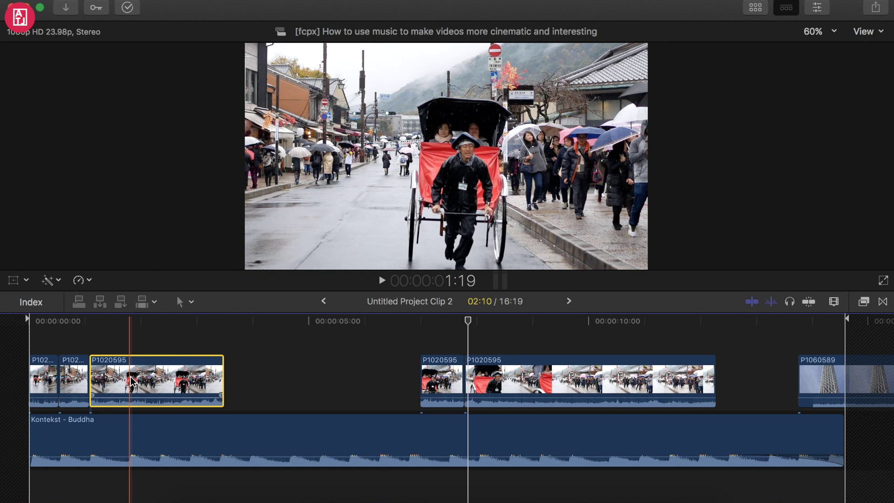
# Cut the third rickshaw piece on the beat, remove the excess, and butt the next clip against it.
pyautogui.press('p')
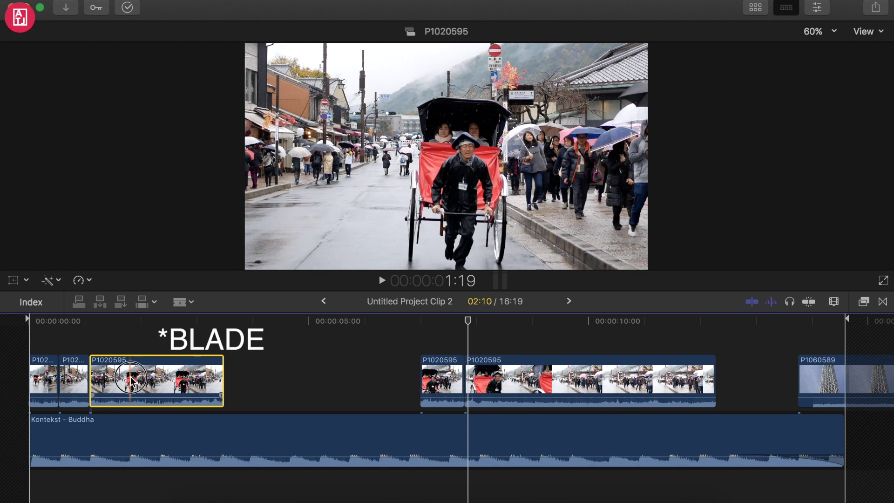
pyautogui.click(130, 381)
pyautogui.press('a')
pyautogui.click(161, 379)
pyautogui.press('Delete')
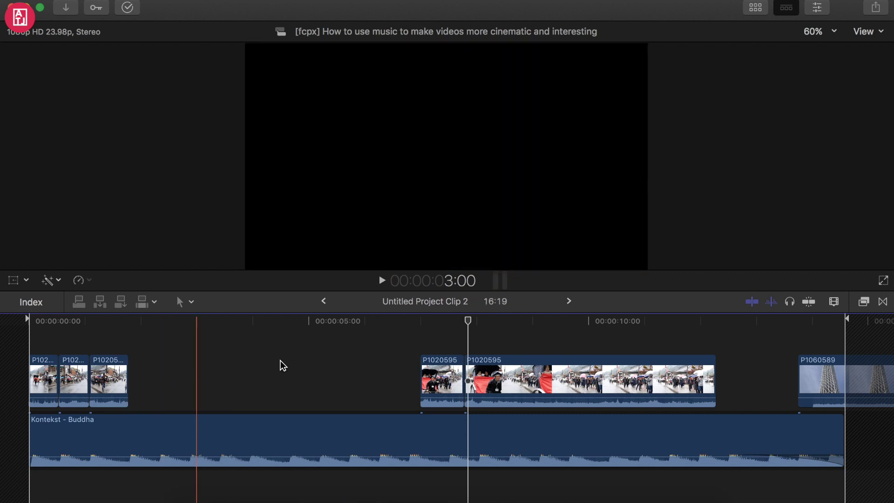
pyautogui.moveTo(446, 382); pyautogui.dragTo(158, 384)
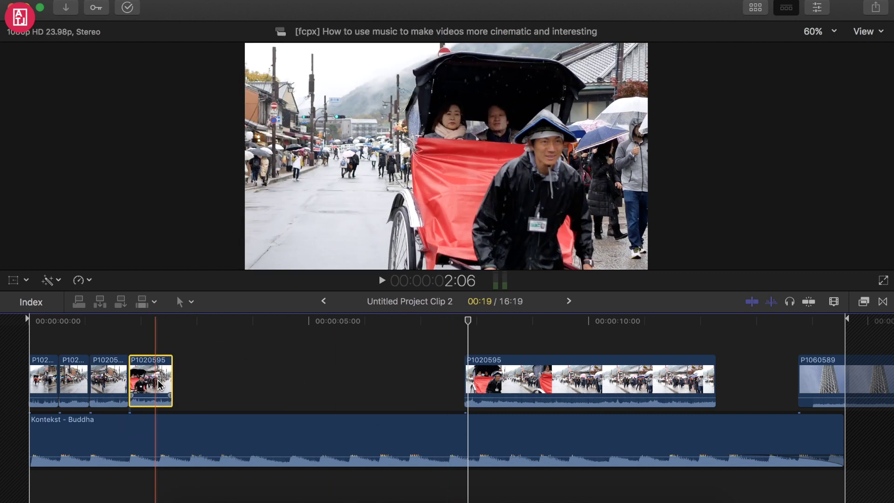
# Shorten the fourth piece, cut a fifth rickshaw piece on the beat, and delete the remaining footage.
pyautogui.hotkey('alt', ']')
pyautogui.moveTo(526, 370); pyautogui.dragTo(215, 374)
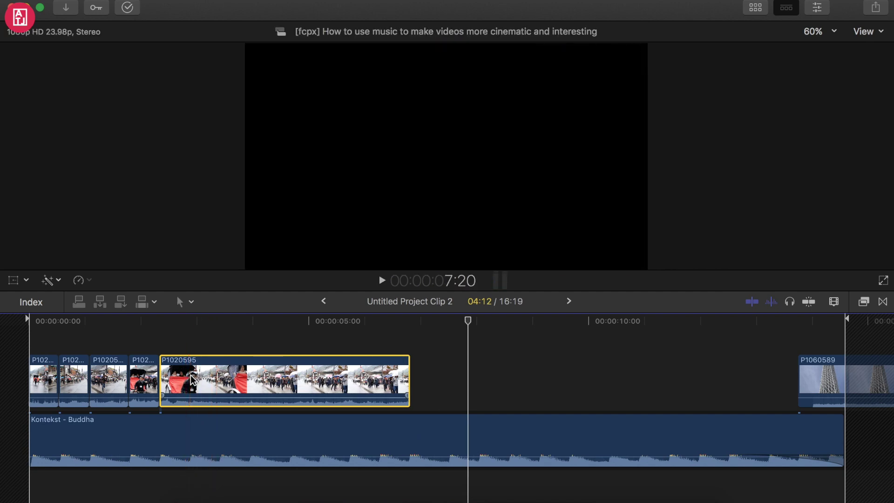
pyautogui.click(192, 380)
pyautogui.press('a')
pyautogui.click(205, 377)
pyautogui.hotkey('shift', 'Delete')
pyautogui.click(15, 340)
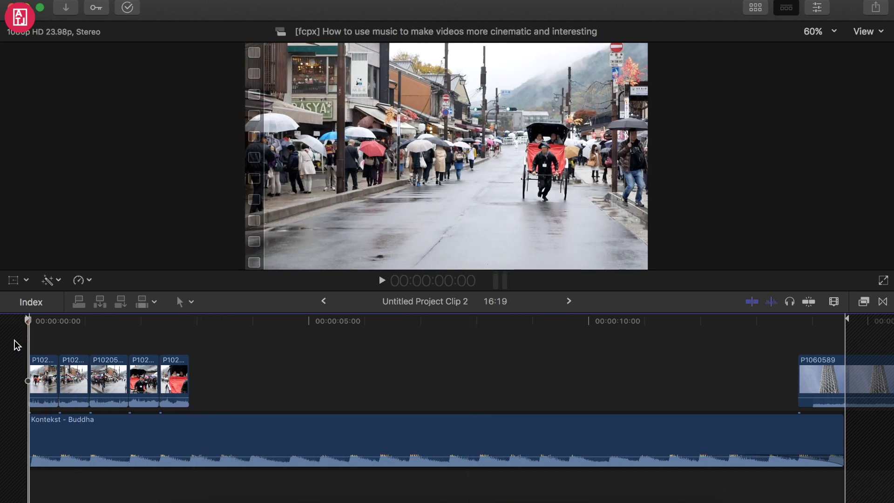
# Play the edit from the start, enlarge the viewer, and replay to check the rickshaw cuts.
pyautogui.click(383, 279)
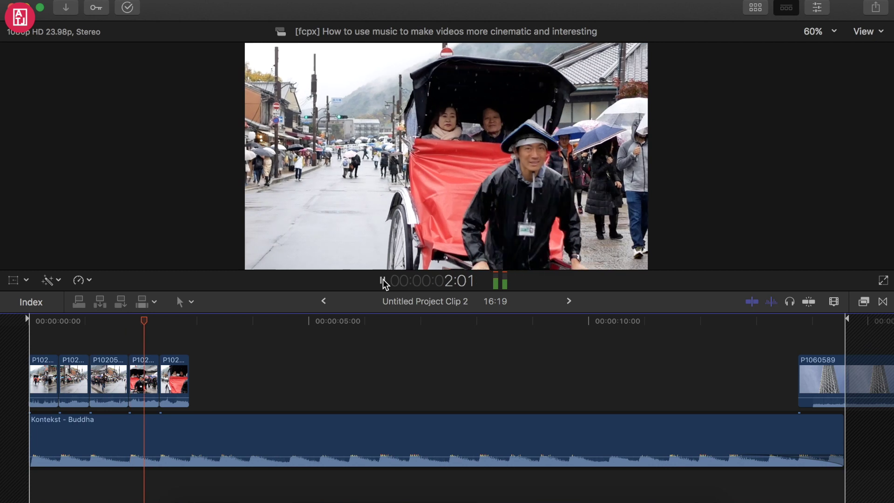
pyautogui.press('Home')
pyautogui.click(28, 339)
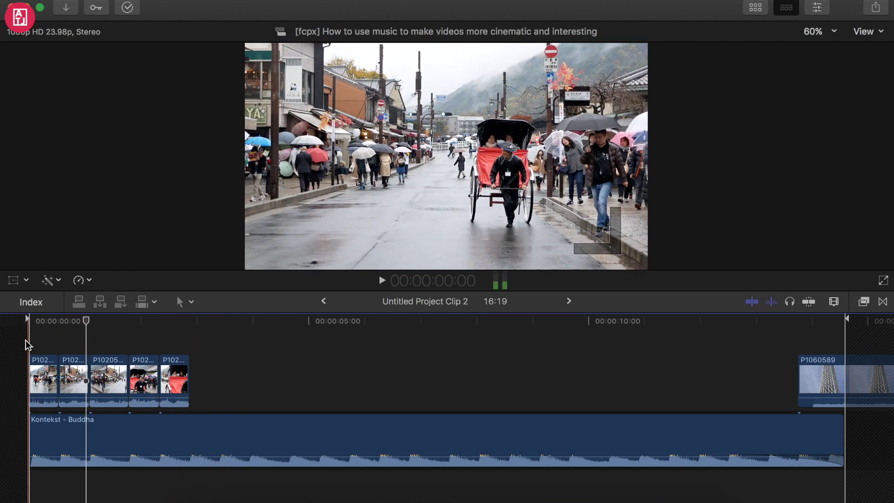
pyautogui.moveTo(390, 290); pyautogui.dragTo(388, 354)
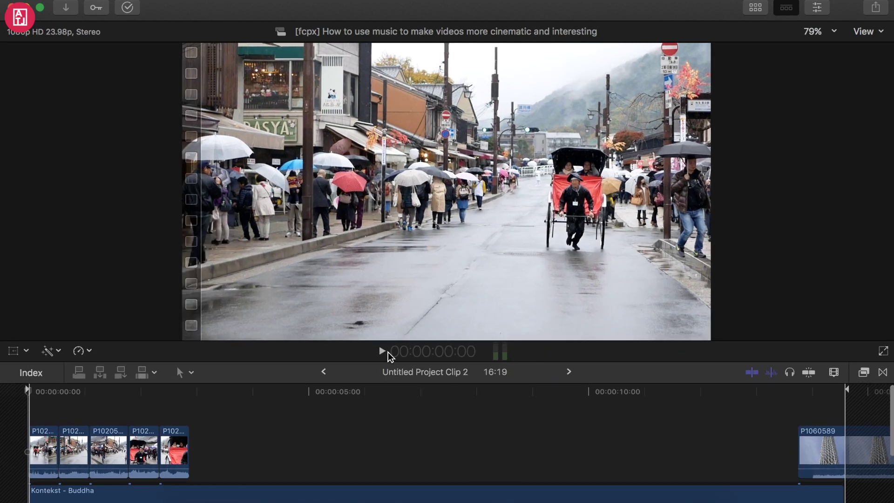
pyautogui.click(381, 352)
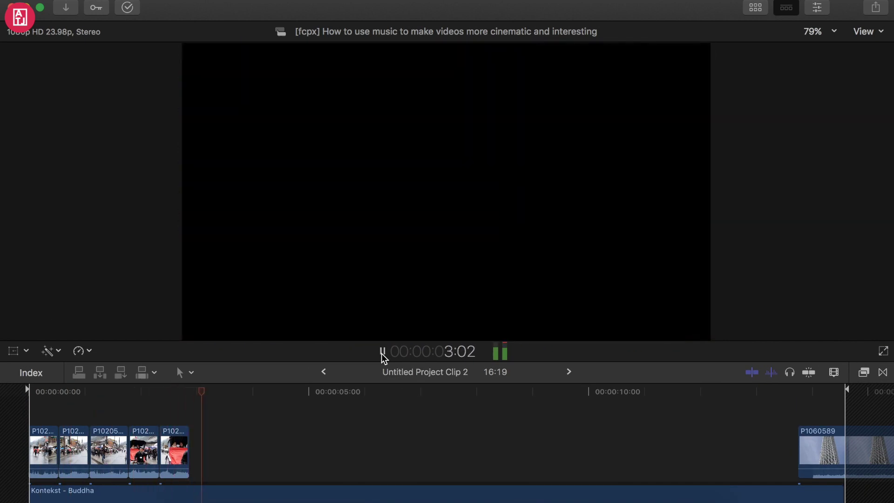
pyautogui.scroll(-2, 373, 423)
# Dismiss the notification, move P1060589 right after the rickshaw pieces, and extend its end.
pyautogui.scroll(2, 373, 423)
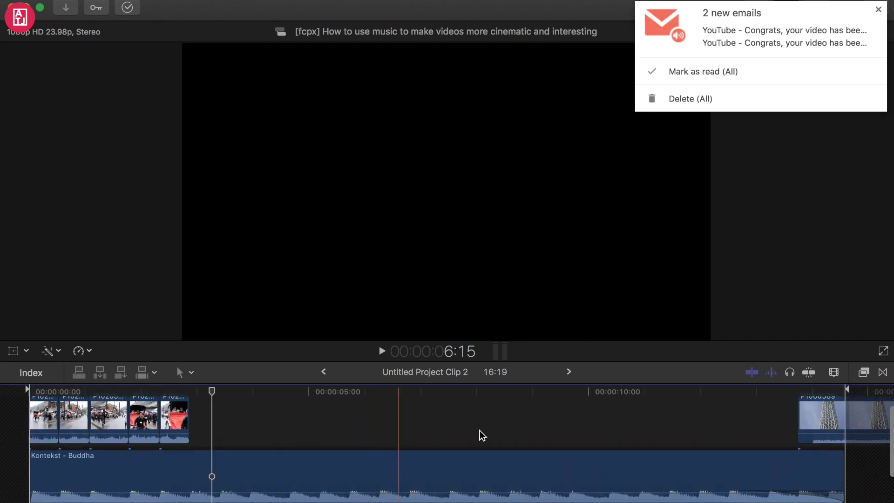
pyautogui.click(878, 10)
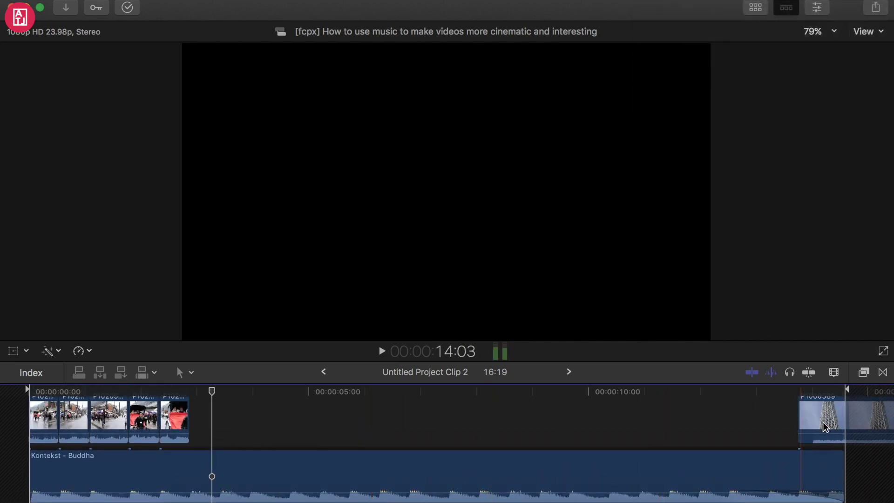
pyautogui.moveTo(833, 421); pyautogui.dragTo(226, 422)
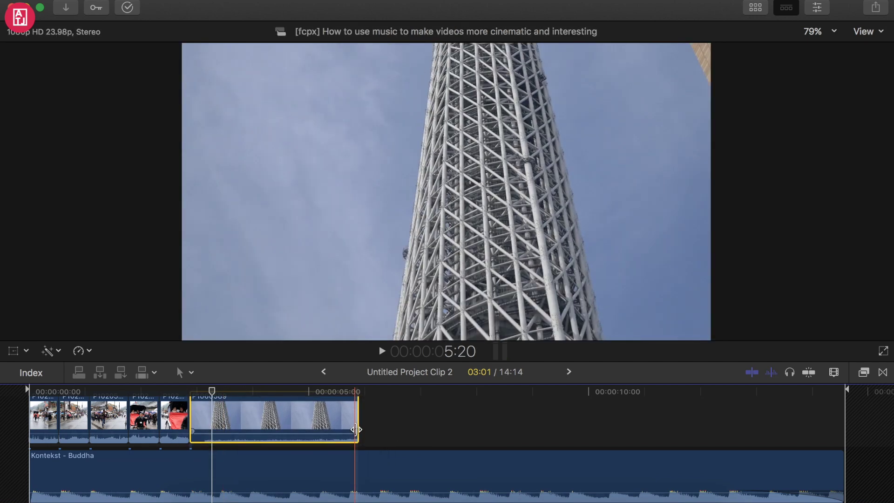
pyautogui.moveTo(359, 425); pyautogui.dragTo(638, 429)
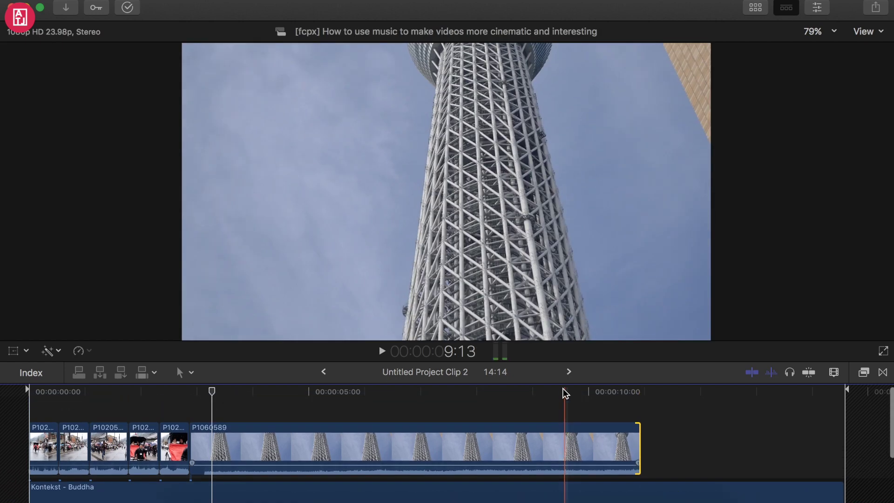
# Shrink the viewer to give the timeline more height, and select P1060589.
pyautogui.click(585, 362)
pyautogui.moveTo(584, 362); pyautogui.dragTo(585, 316)
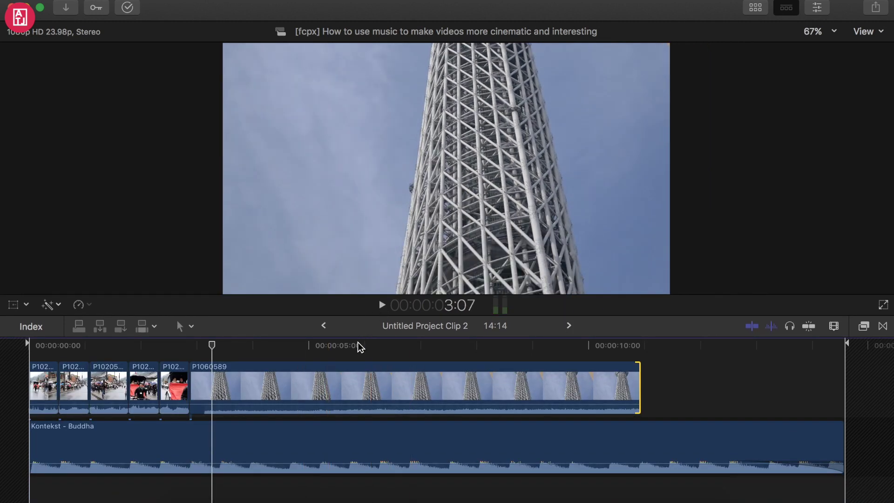
pyautogui.click(341, 372)
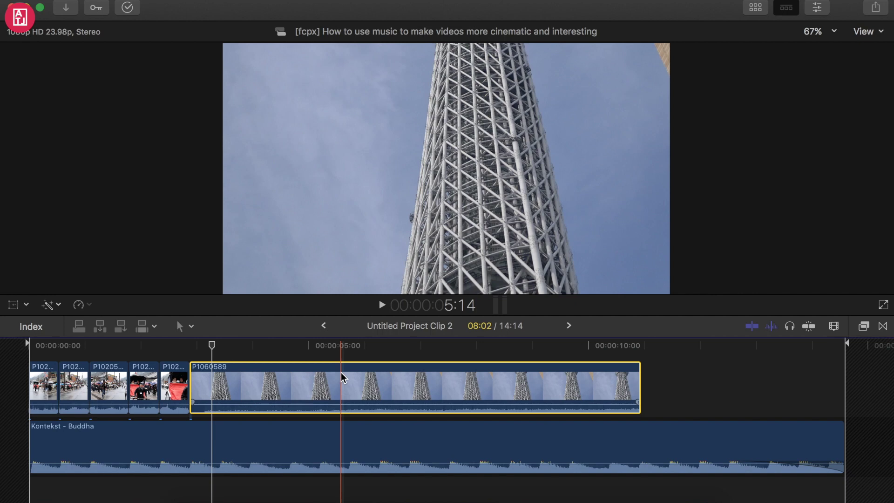